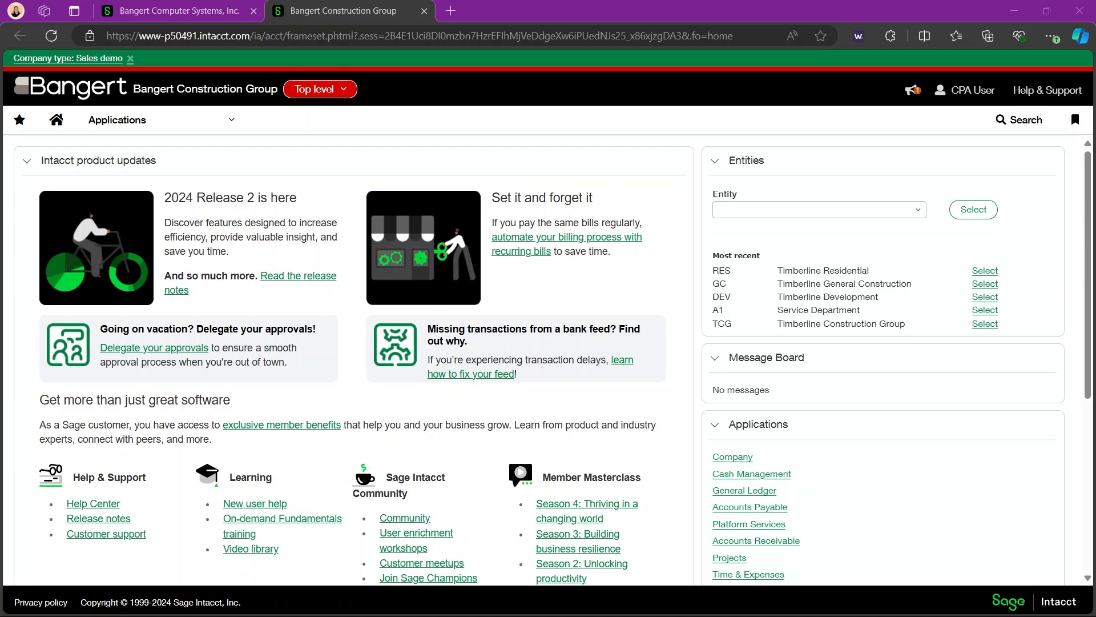
Open the Platform Services custom fields list and briefly include the inactive fields
click(174, 128)
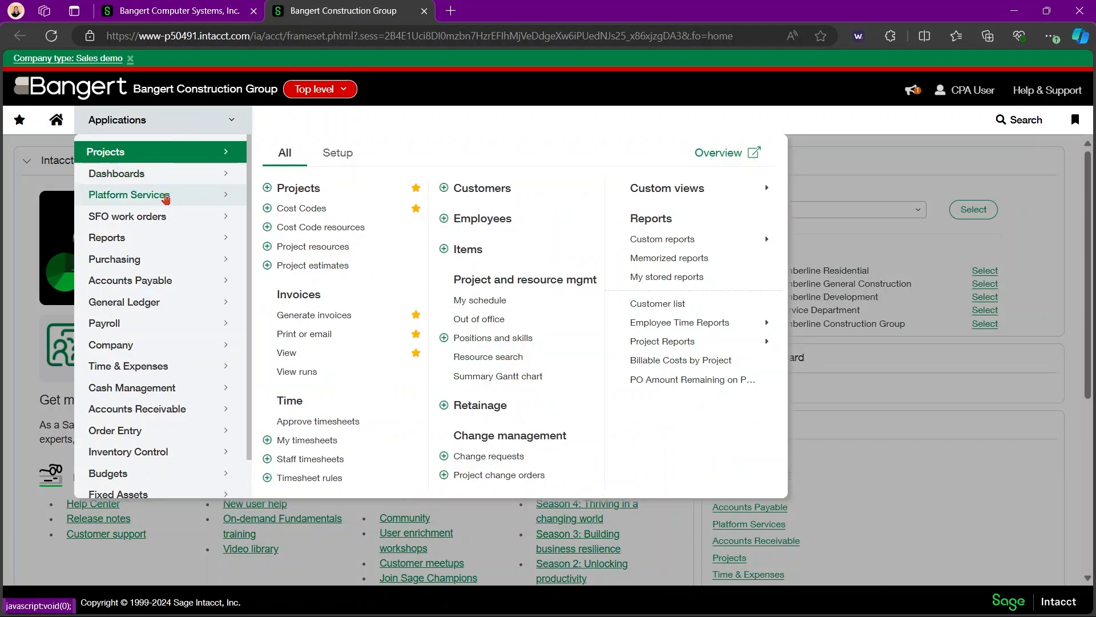
scroll(175, 201, down, 1)
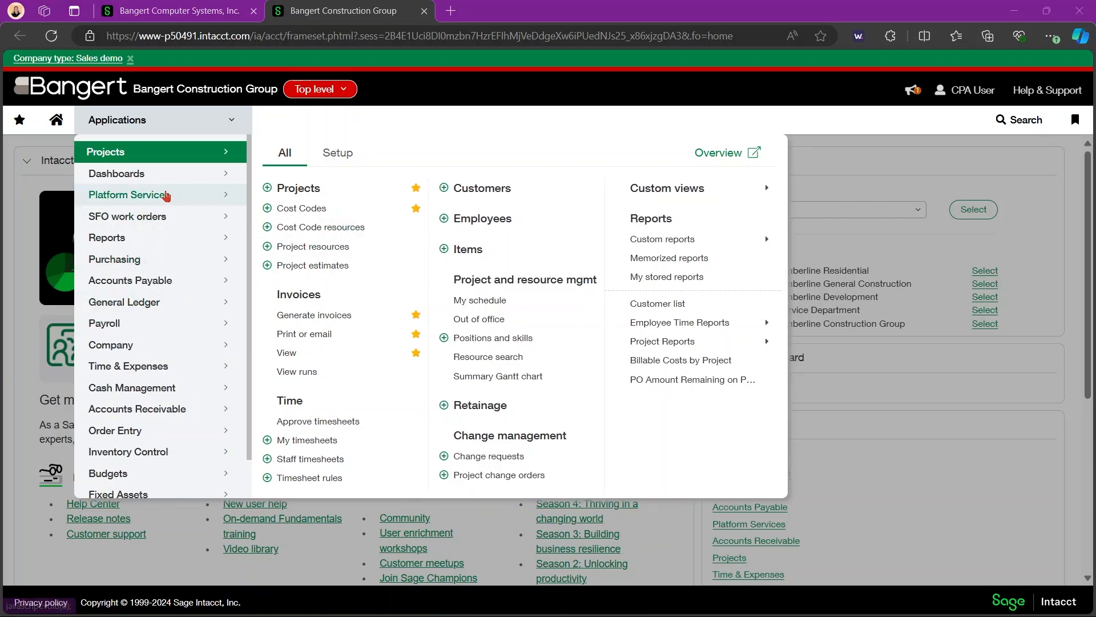
click(174, 195)
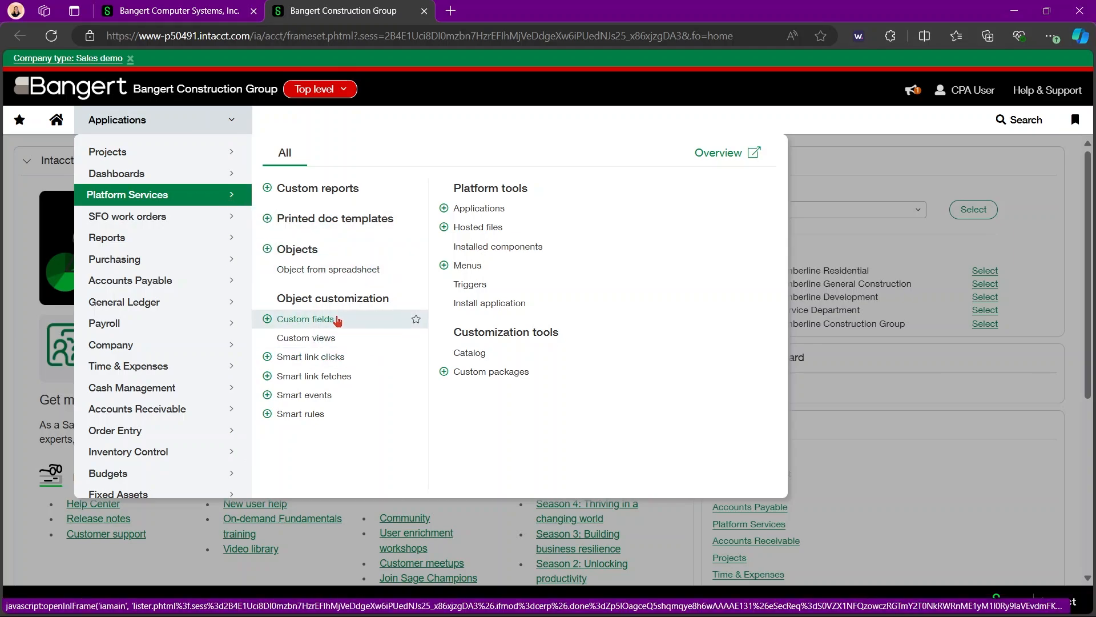
click(319, 320)
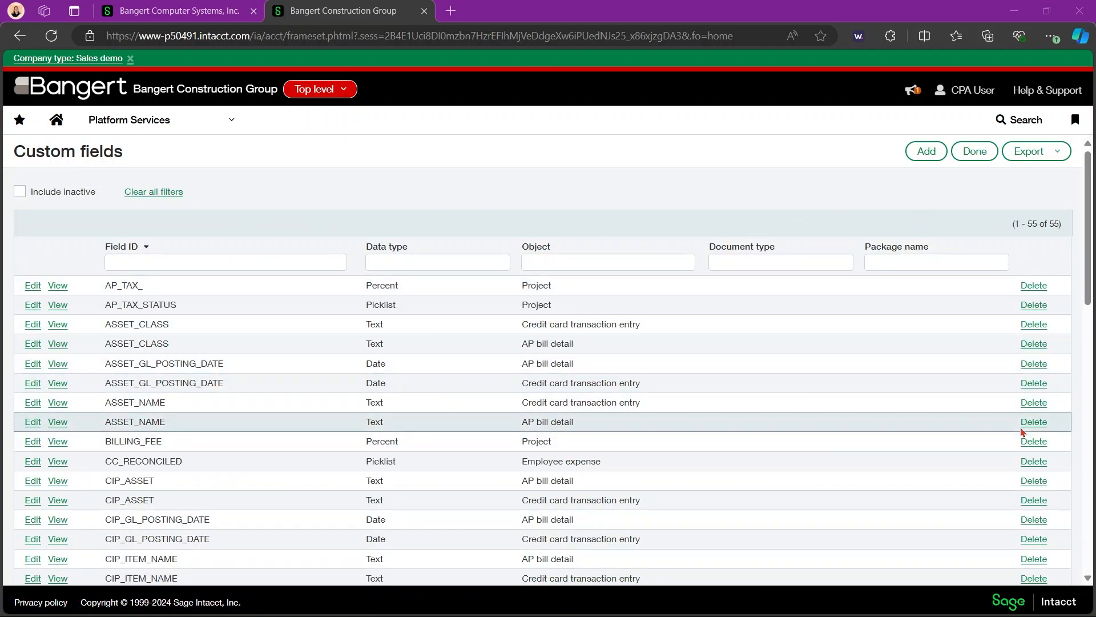
click(21, 193)
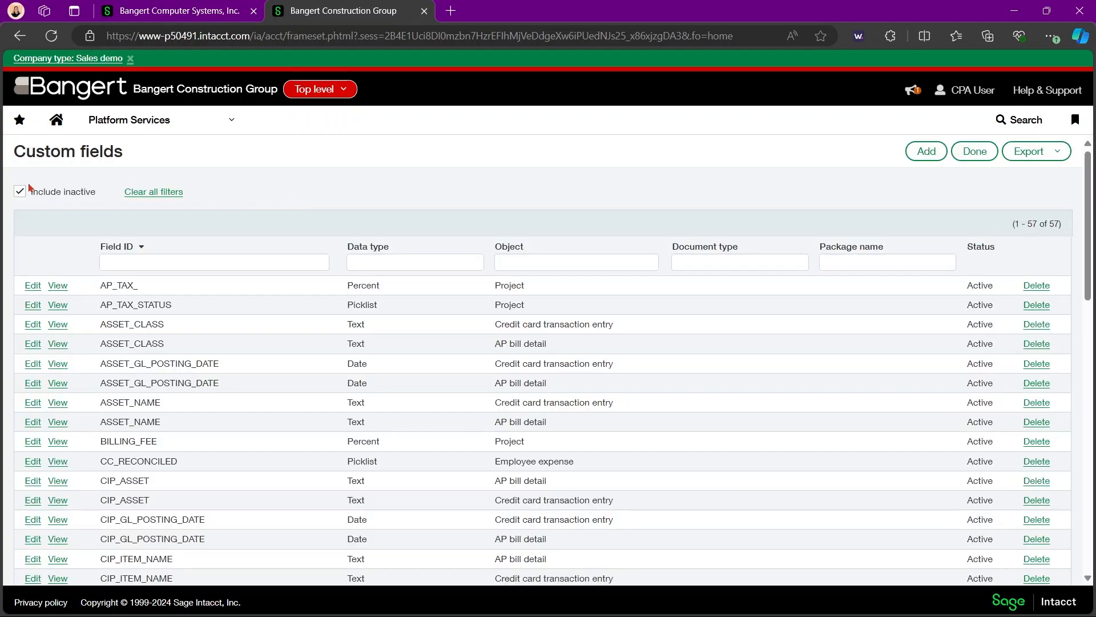
click(21, 192)
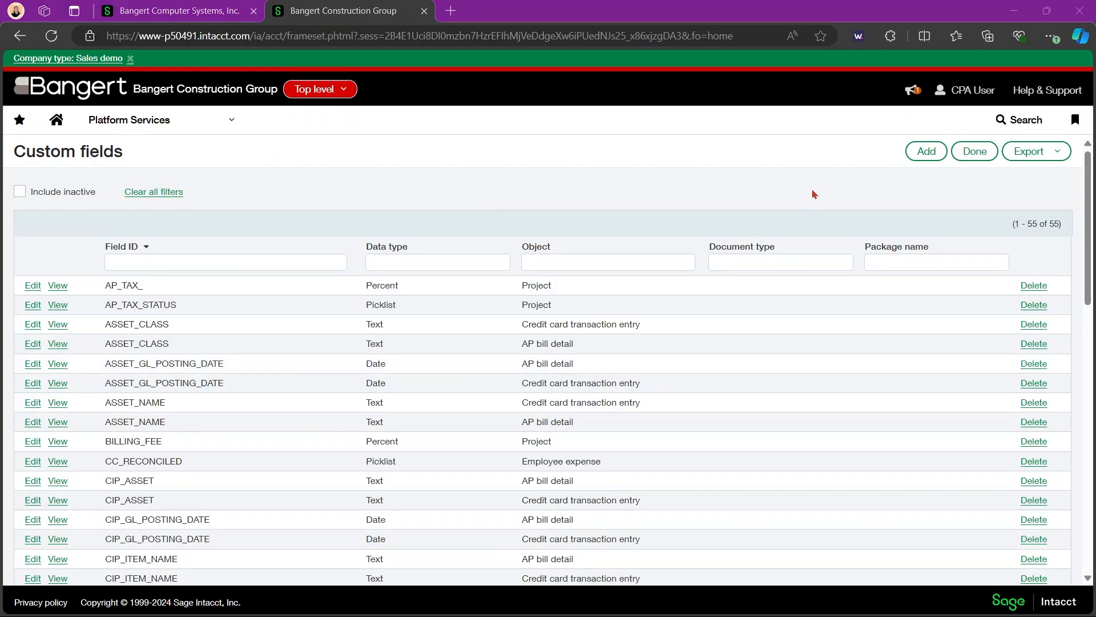
Add a new custom field and choose Project as the object to extend
click(928, 152)
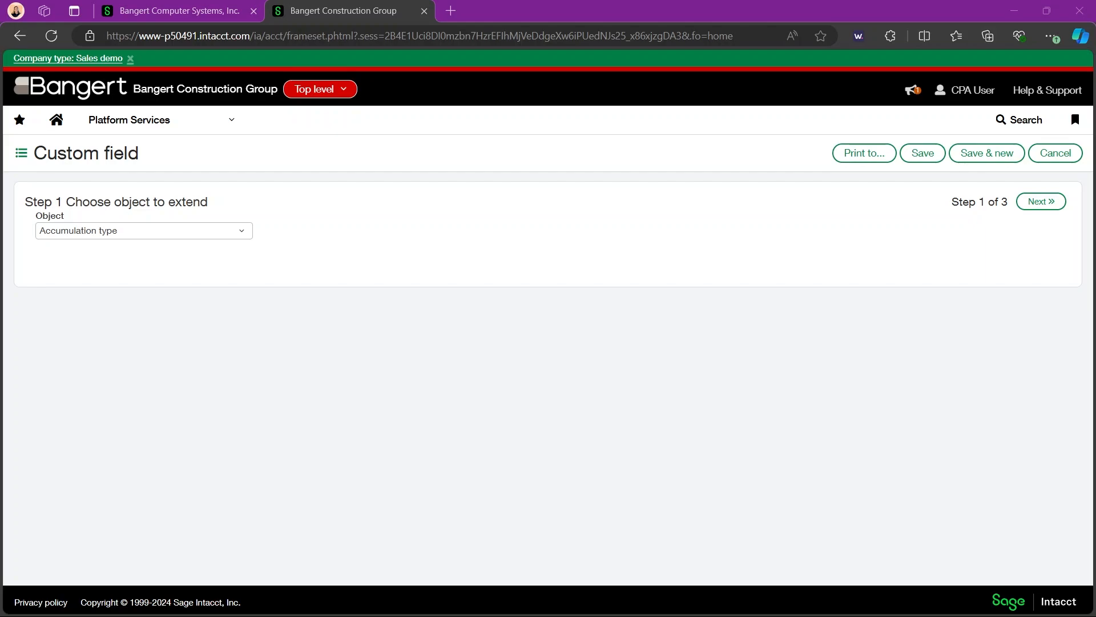
click(246, 236)
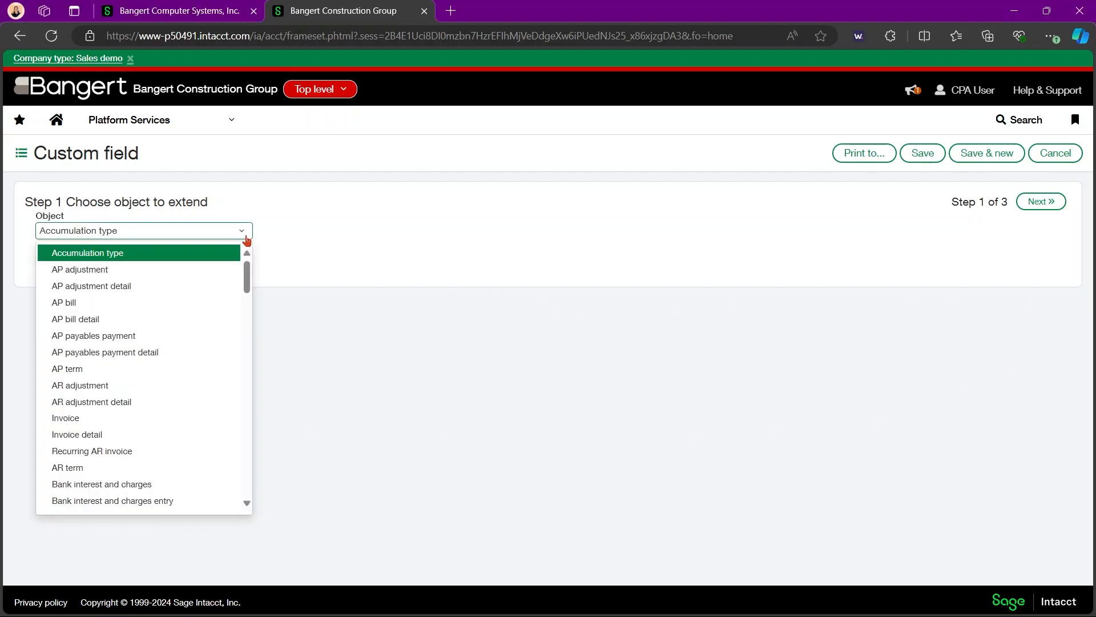
scroll(227, 362, down, 20)
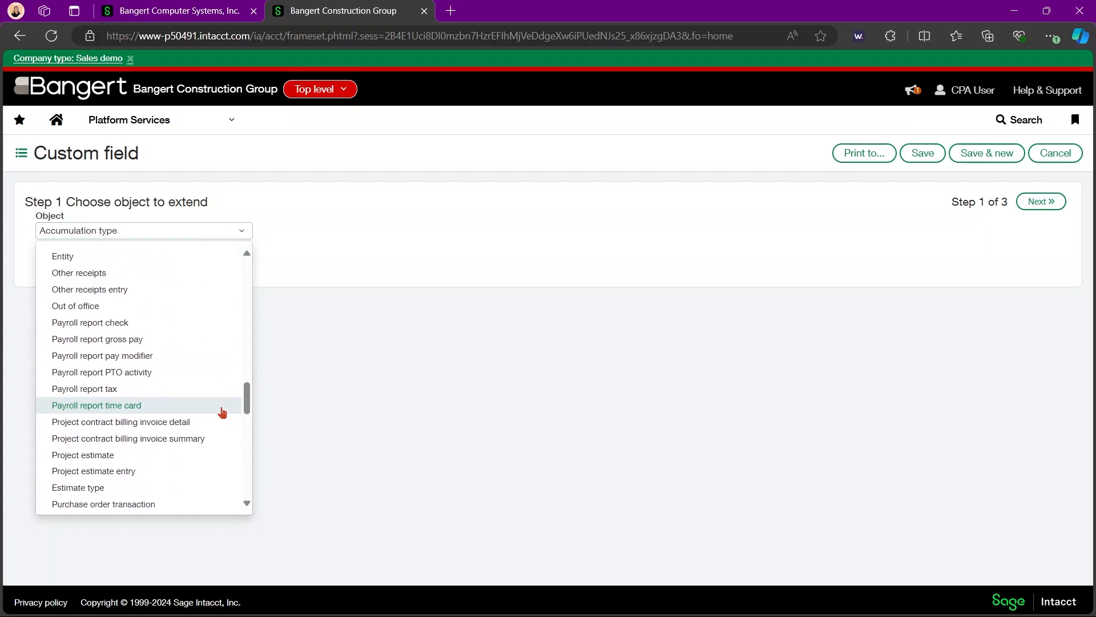
scroll(222, 413, down, 15)
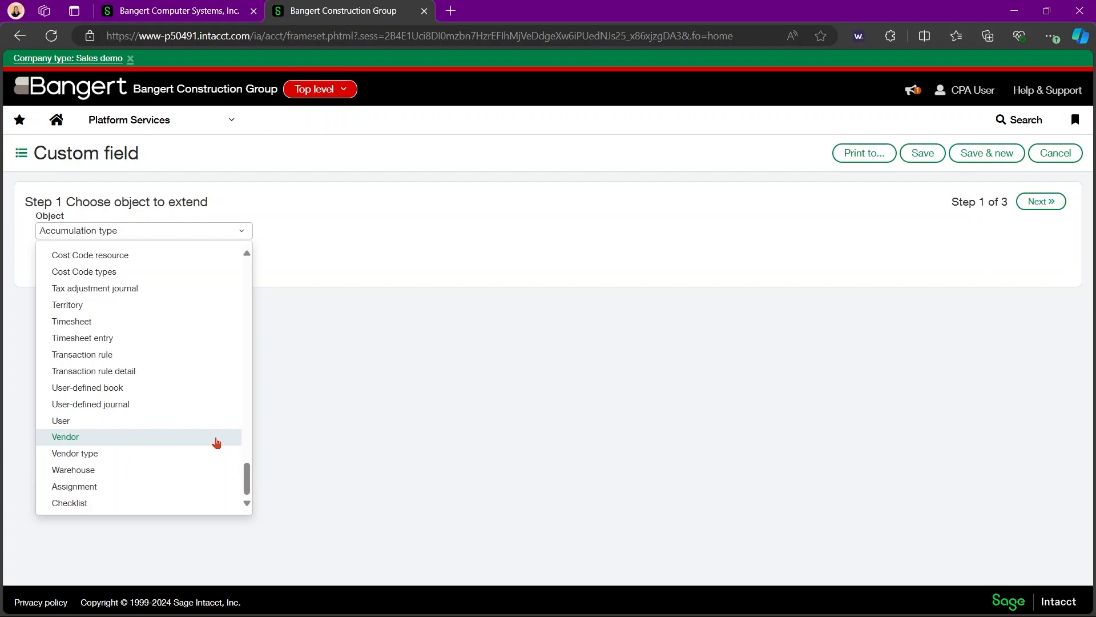
scroll(216, 442, up, 10)
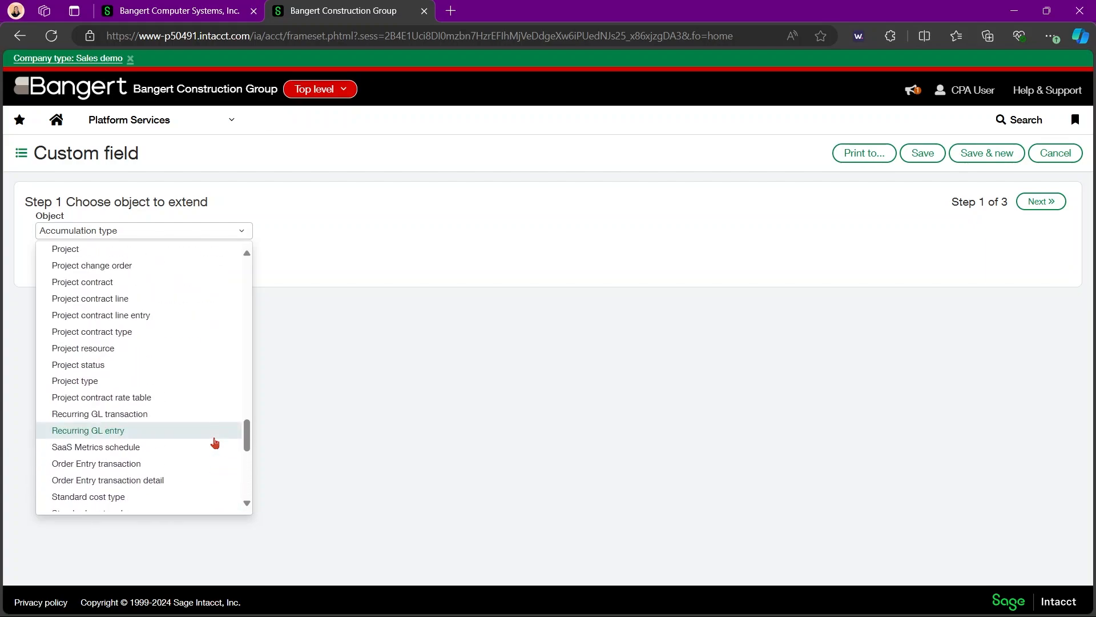
scroll(214, 443, up, 3)
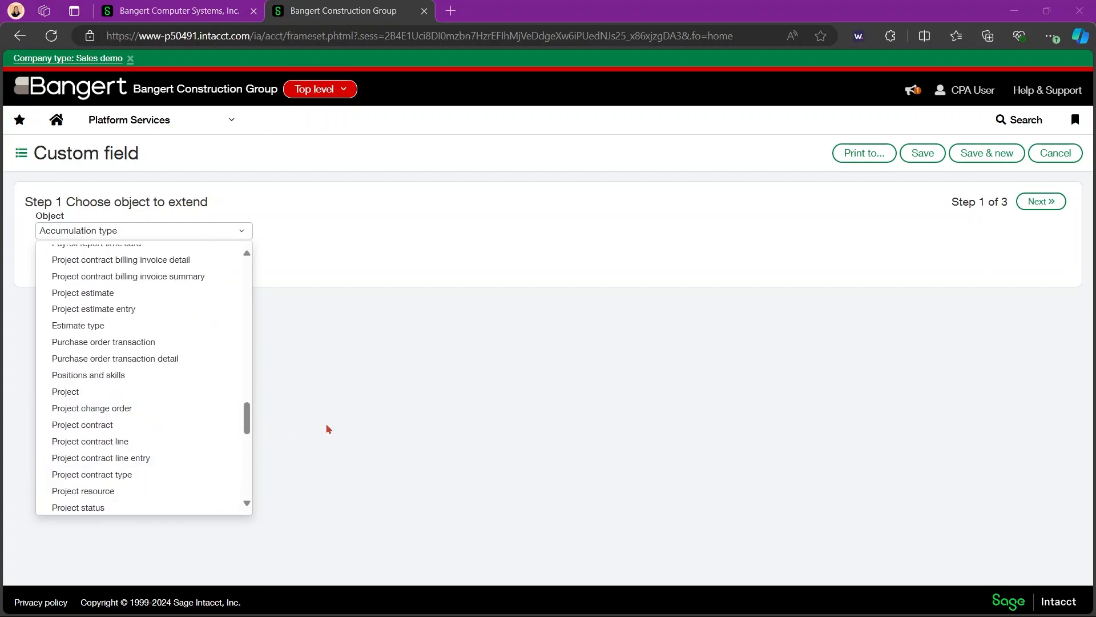
click(160, 392)
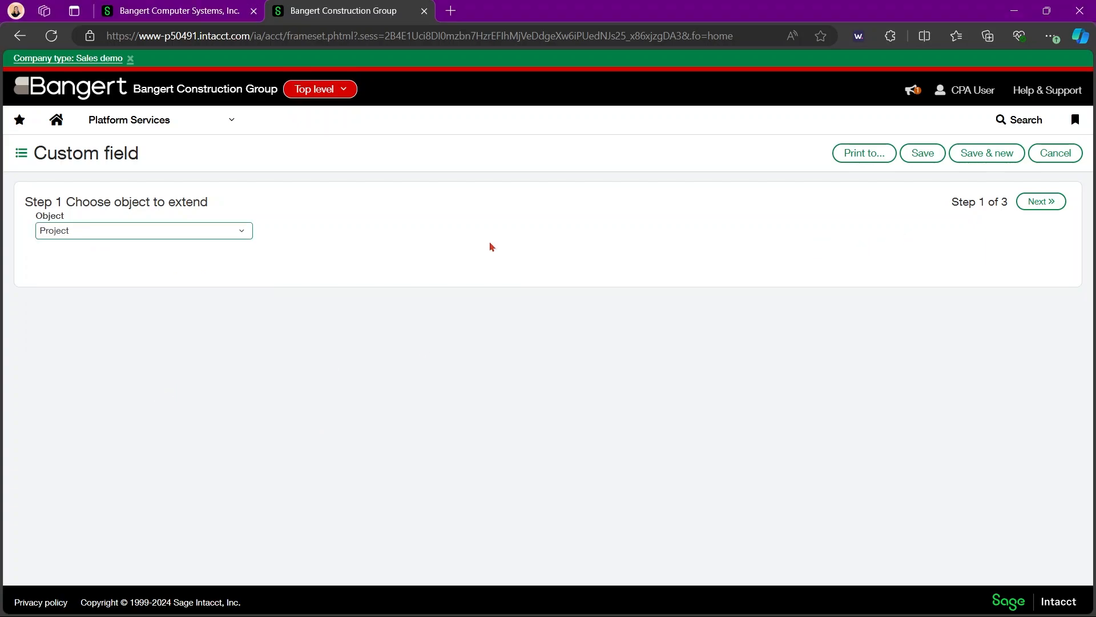
click(1052, 201)
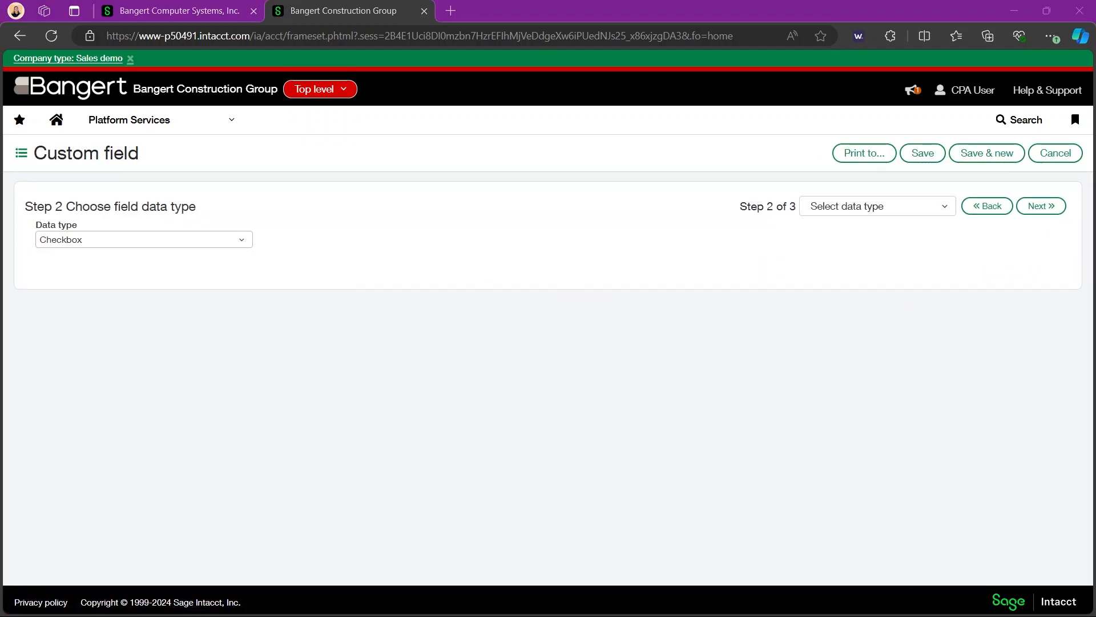
Set the new field's data type to Checkbox and proceed to its characteristics
click(231, 240)
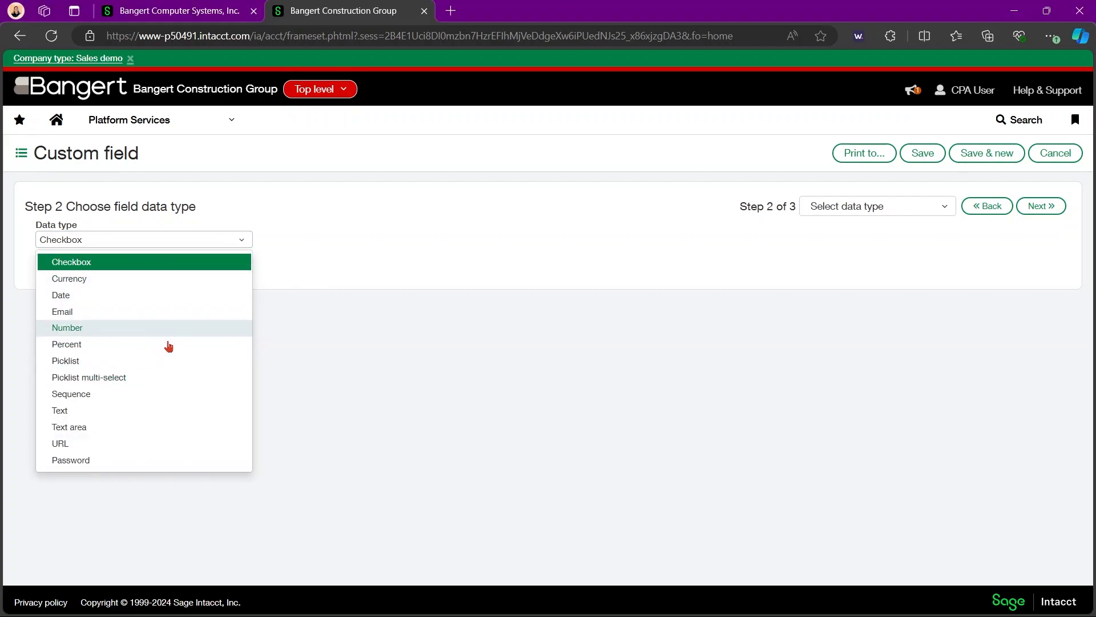
click(192, 267)
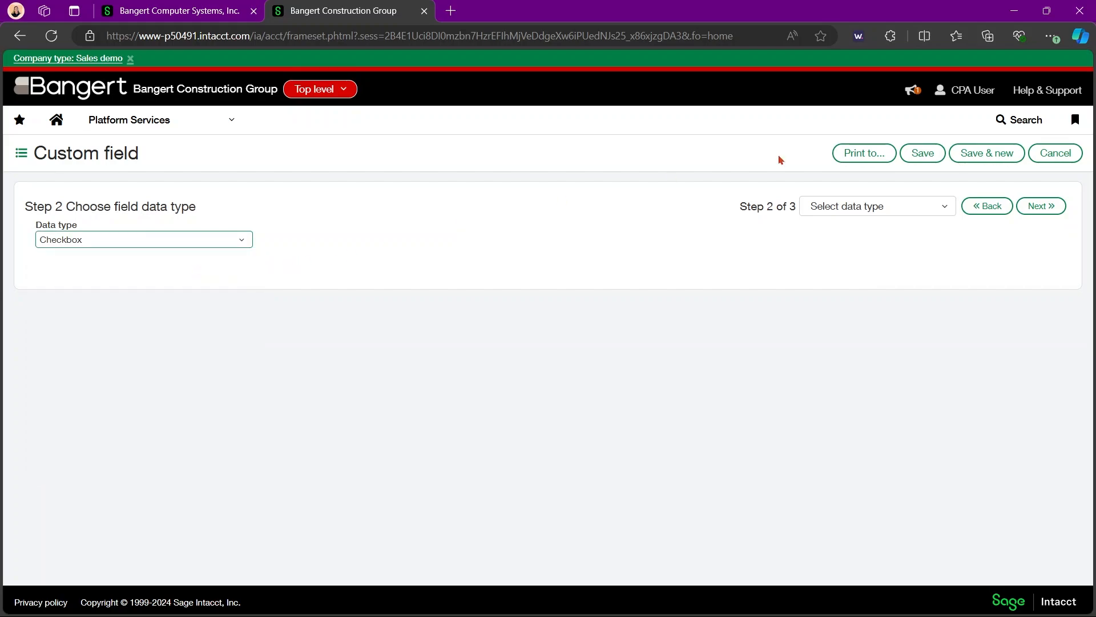
click(1048, 207)
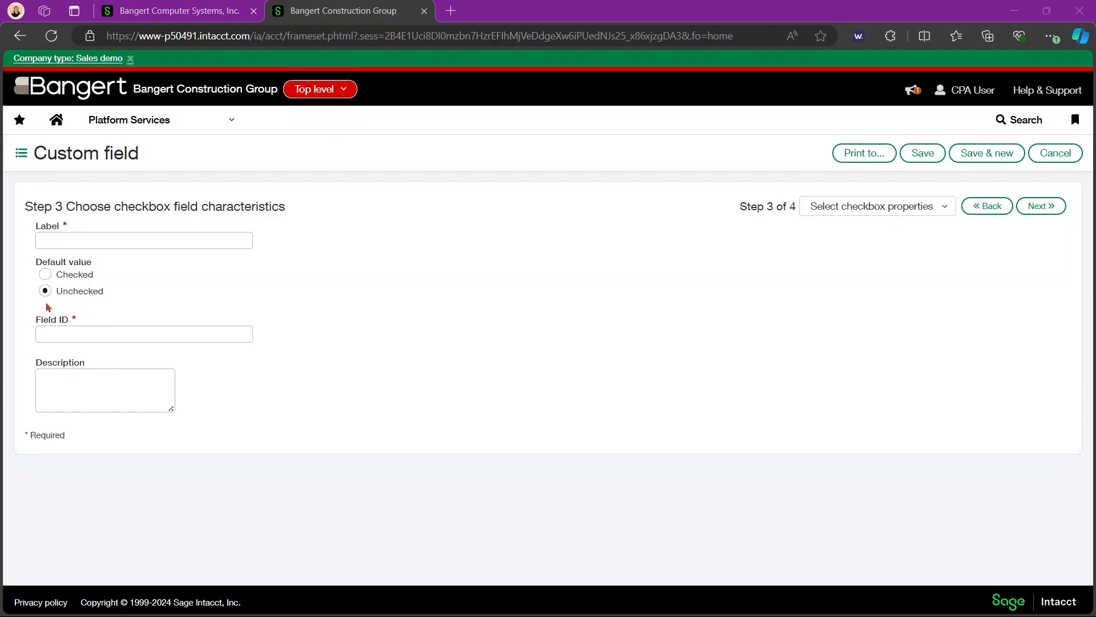
Label the checkbox field "SCM project", give it the field ID SCM_PROJECT, and continue to the deployment options
click(220, 236)
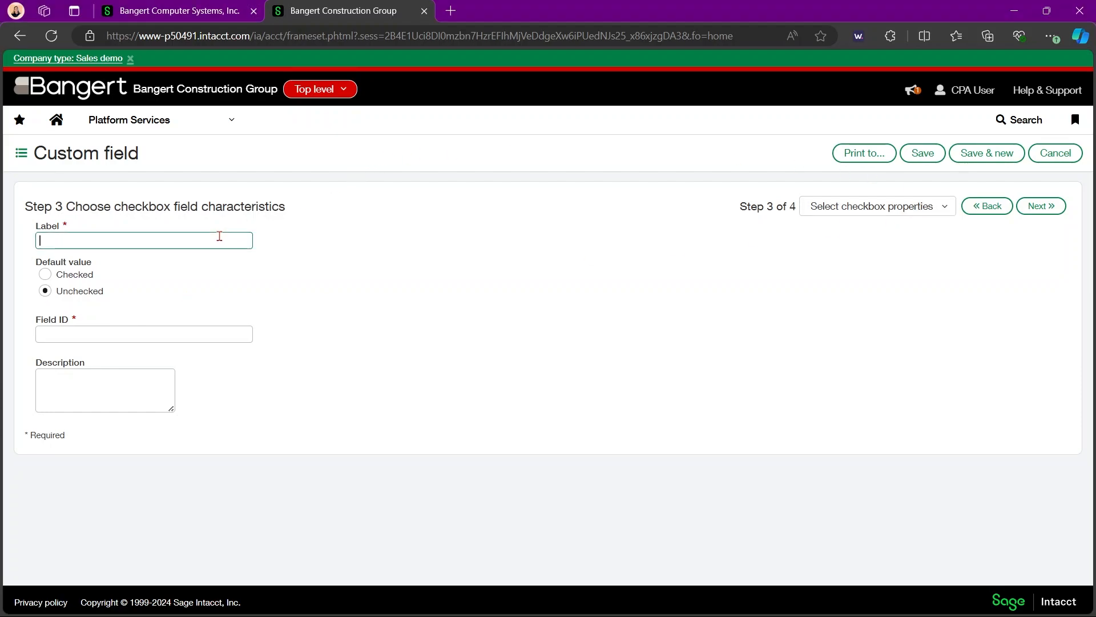
text(SCM project)
drag(113, 238, 39, 241)
click(120, 239)
click(176, 339)
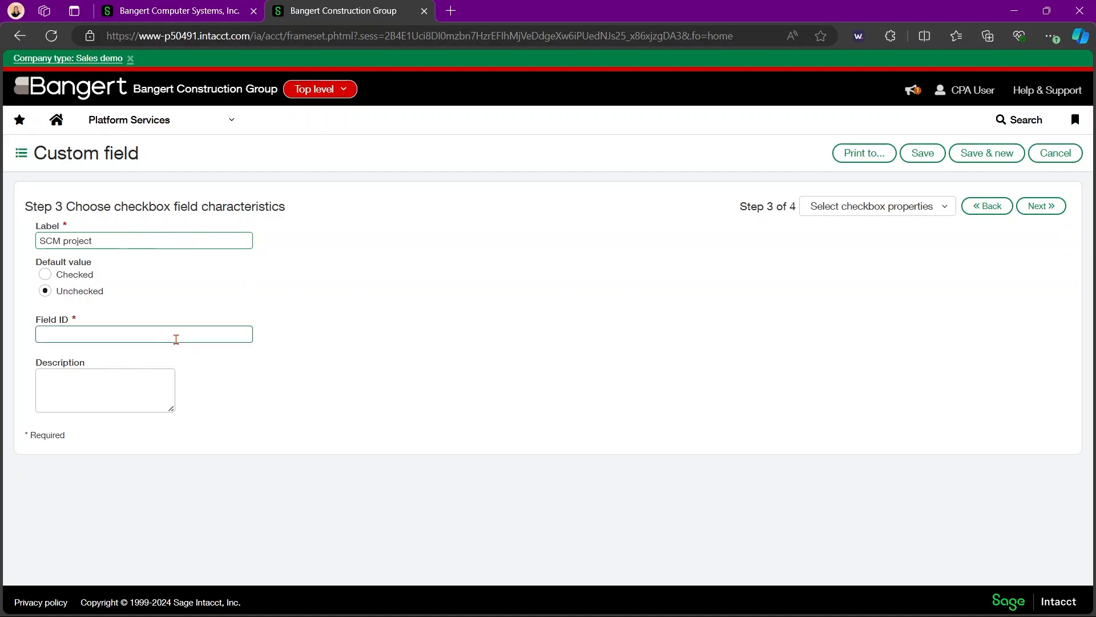
click(176, 339)
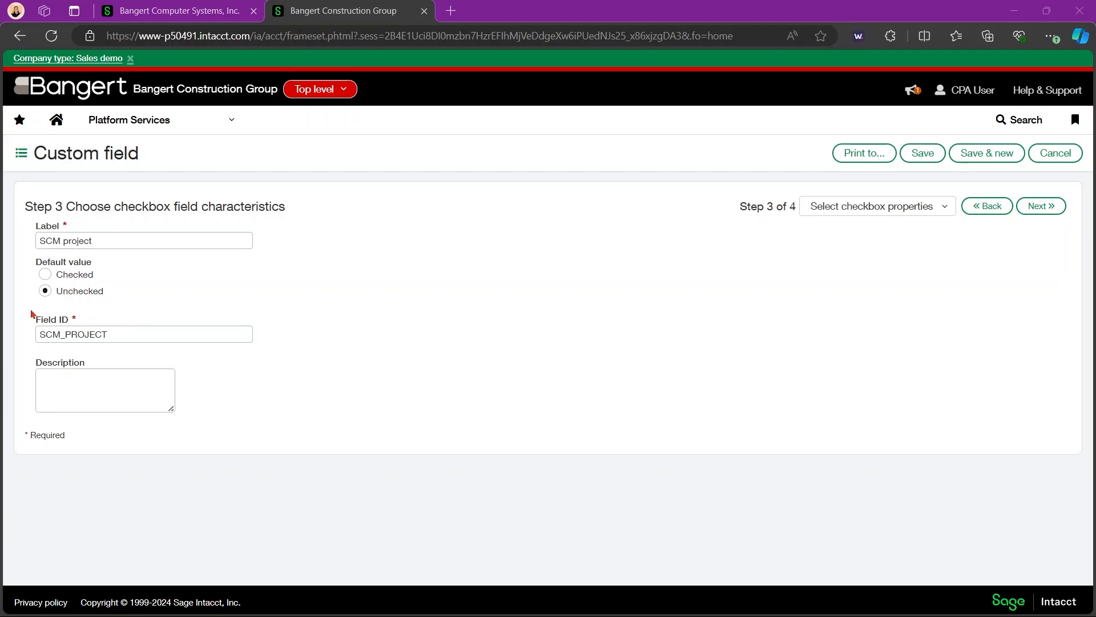
click(120, 374)
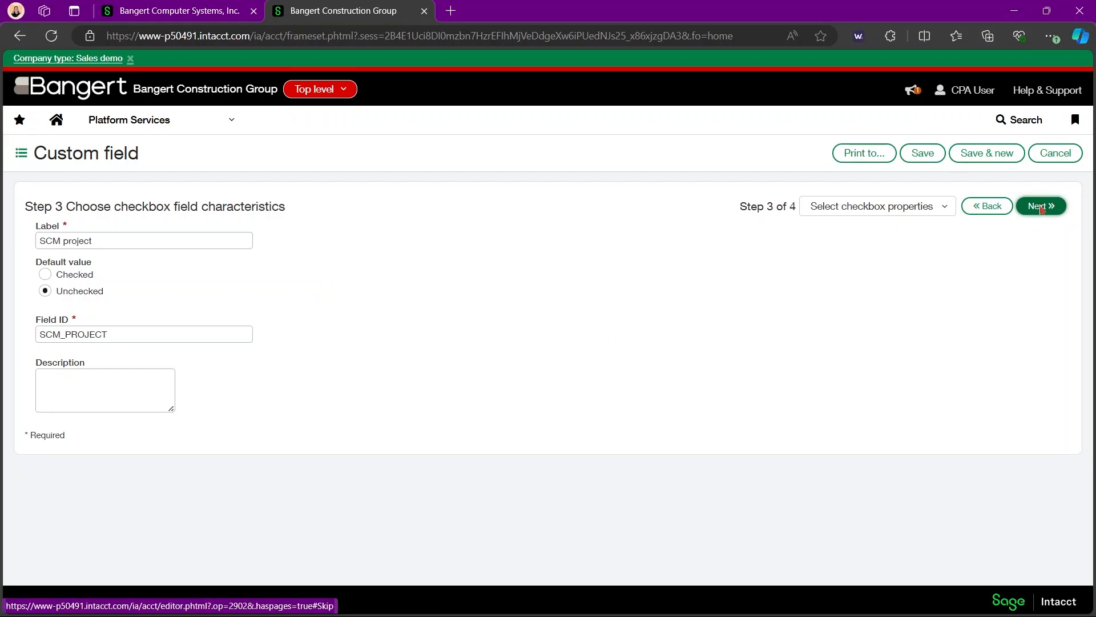
click(1041, 209)
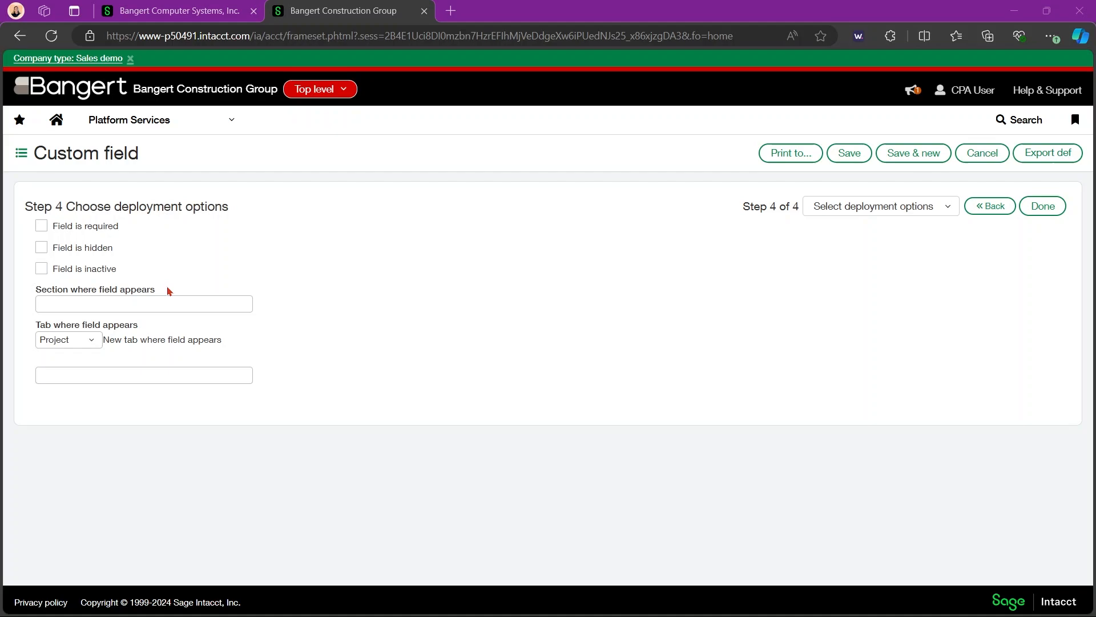
Finish creating the field with Project as the tab where it appears, and locate SCM_PROJECT in the custom fields list
click(152, 374)
click(91, 343)
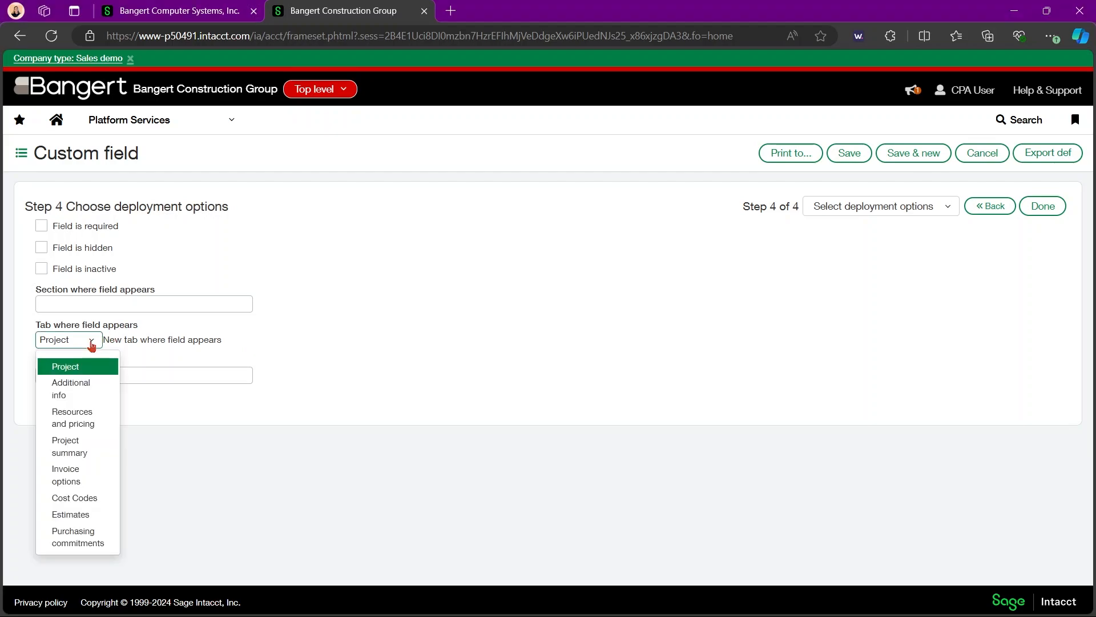
click(92, 372)
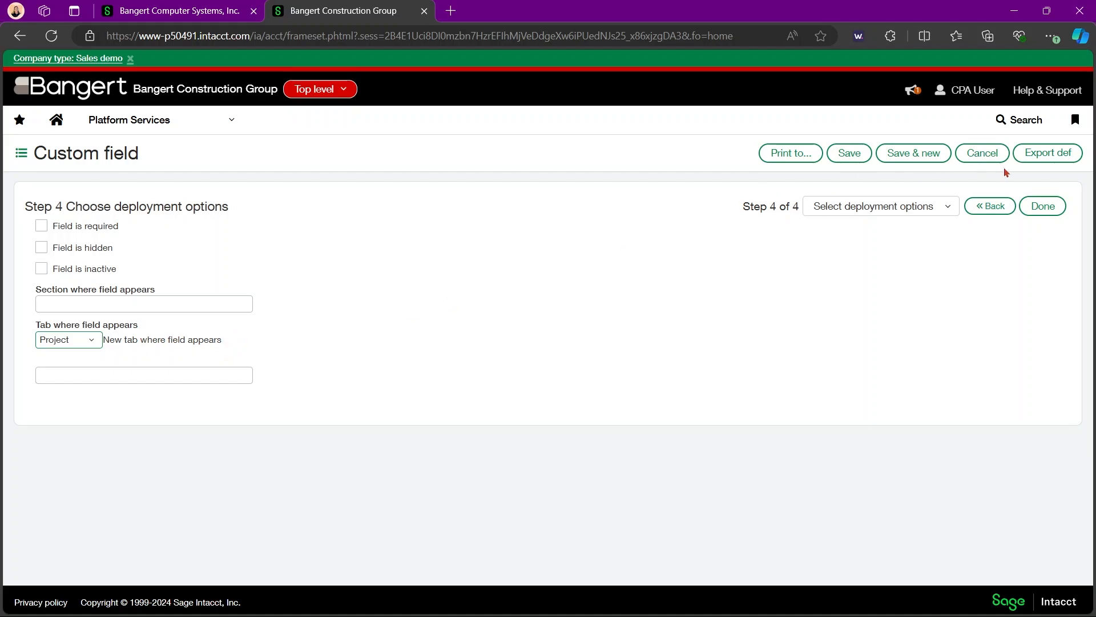
click(1035, 213)
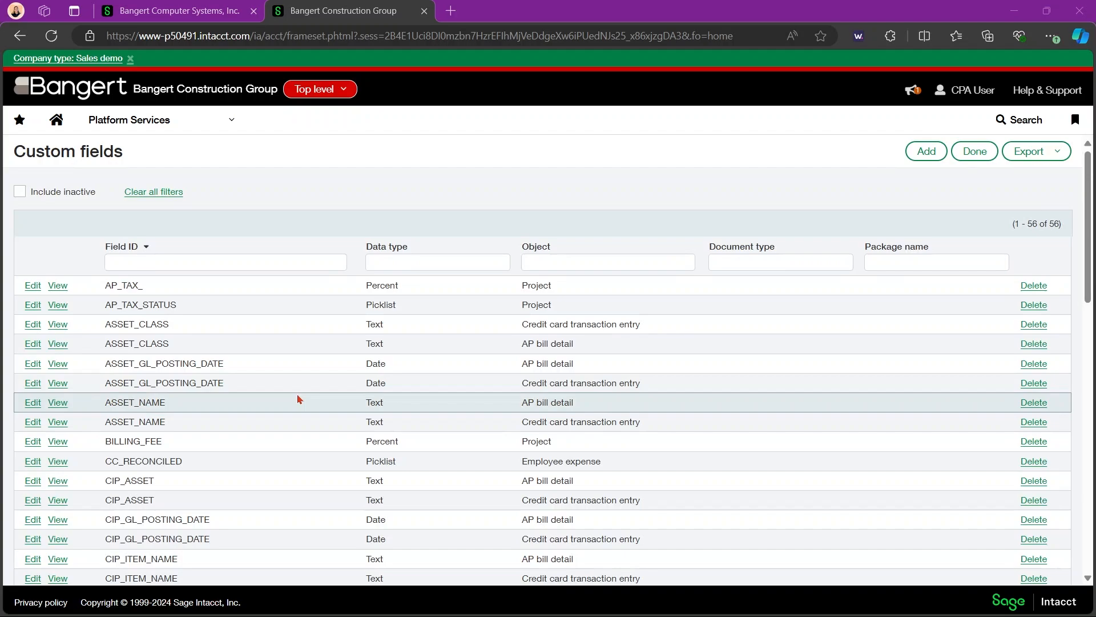
scroll(298, 398, down, 5)
scroll(298, 398, down, 10)
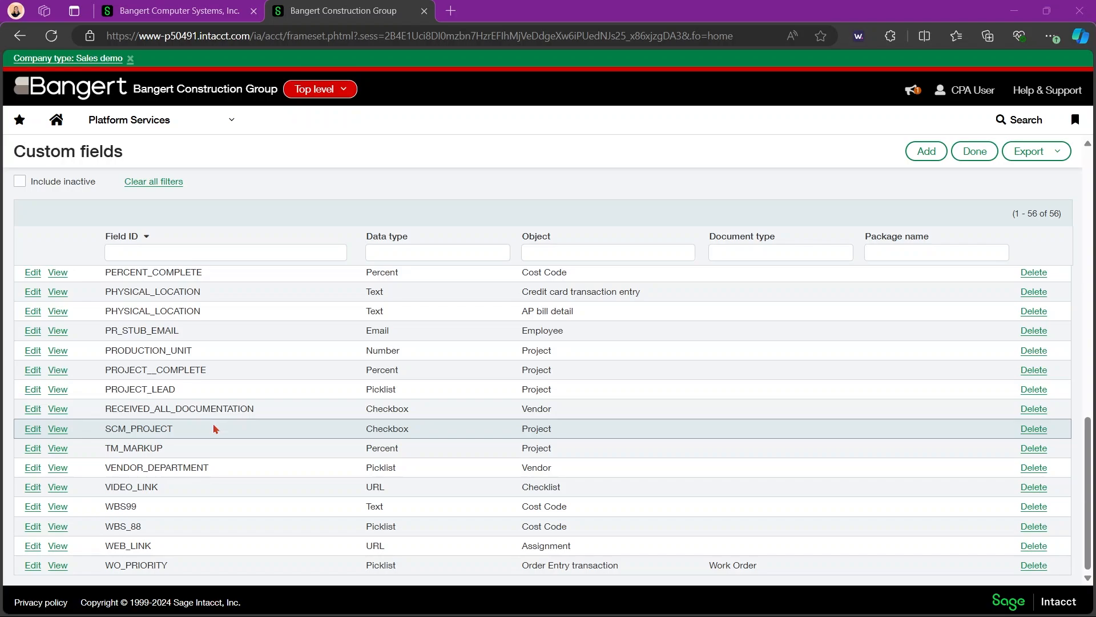
Open the Test Estimate project from the Projects list in view mode to check for the new checkbox
click(231, 124)
mouse_move(190, 156)
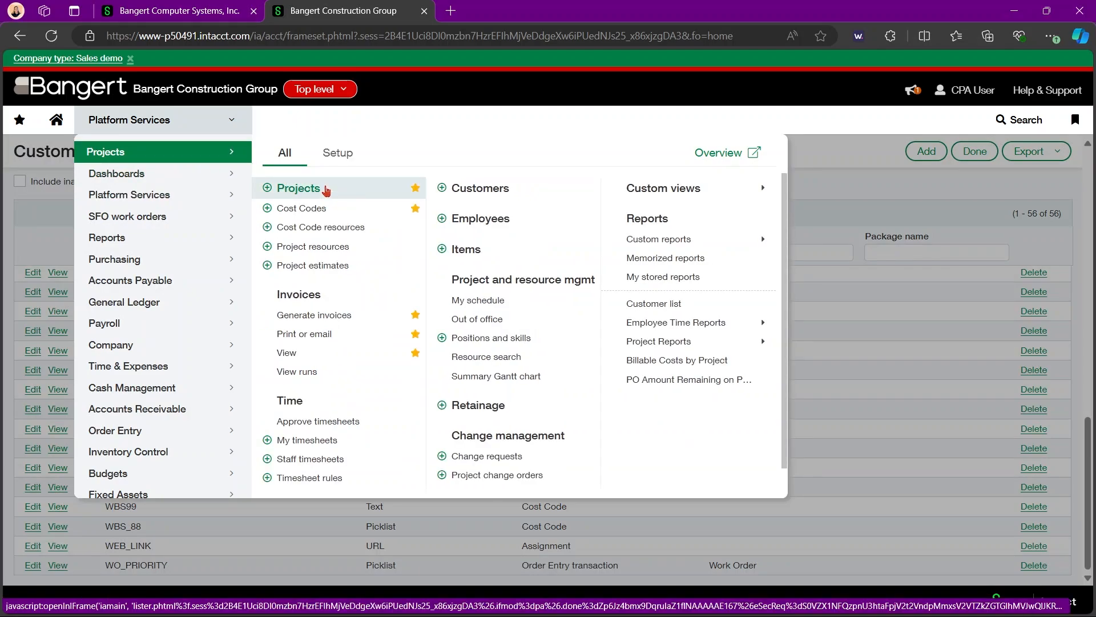
click(325, 188)
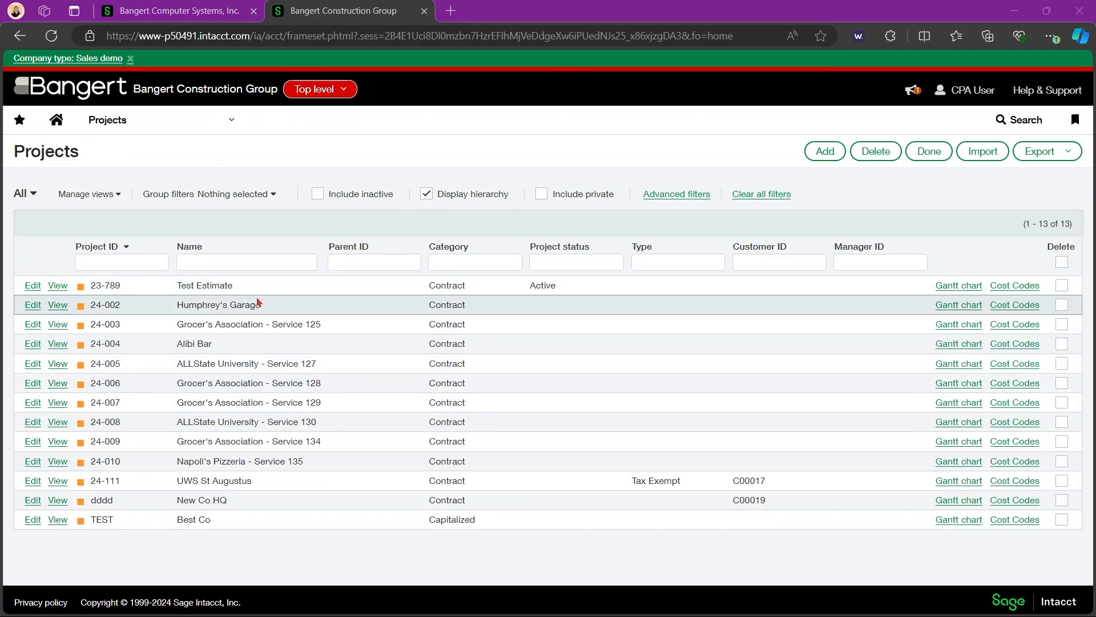
click(59, 286)
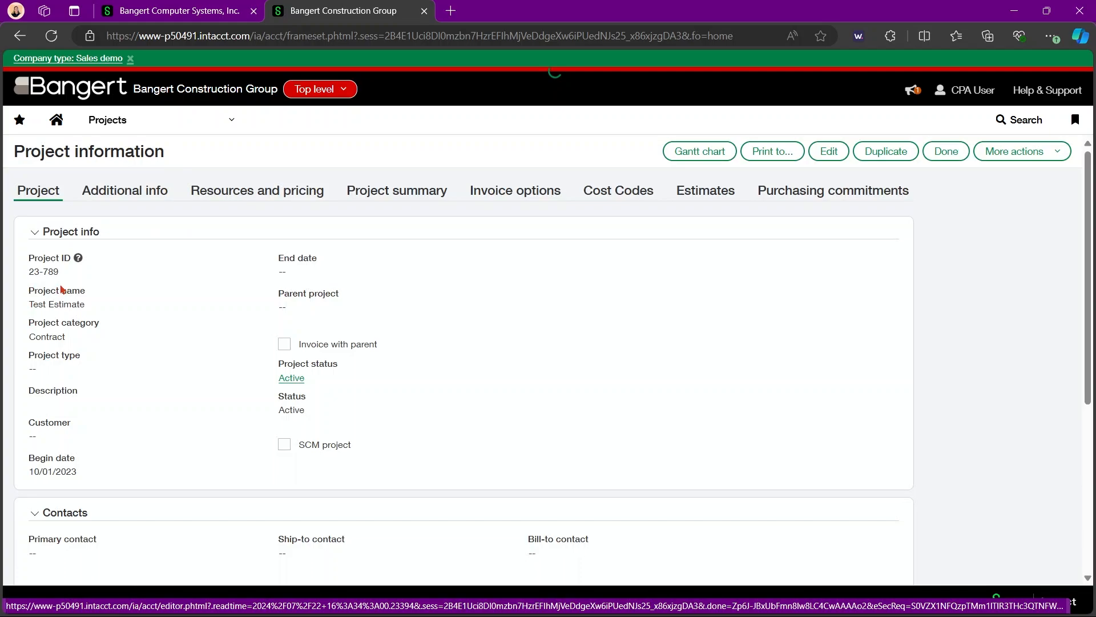